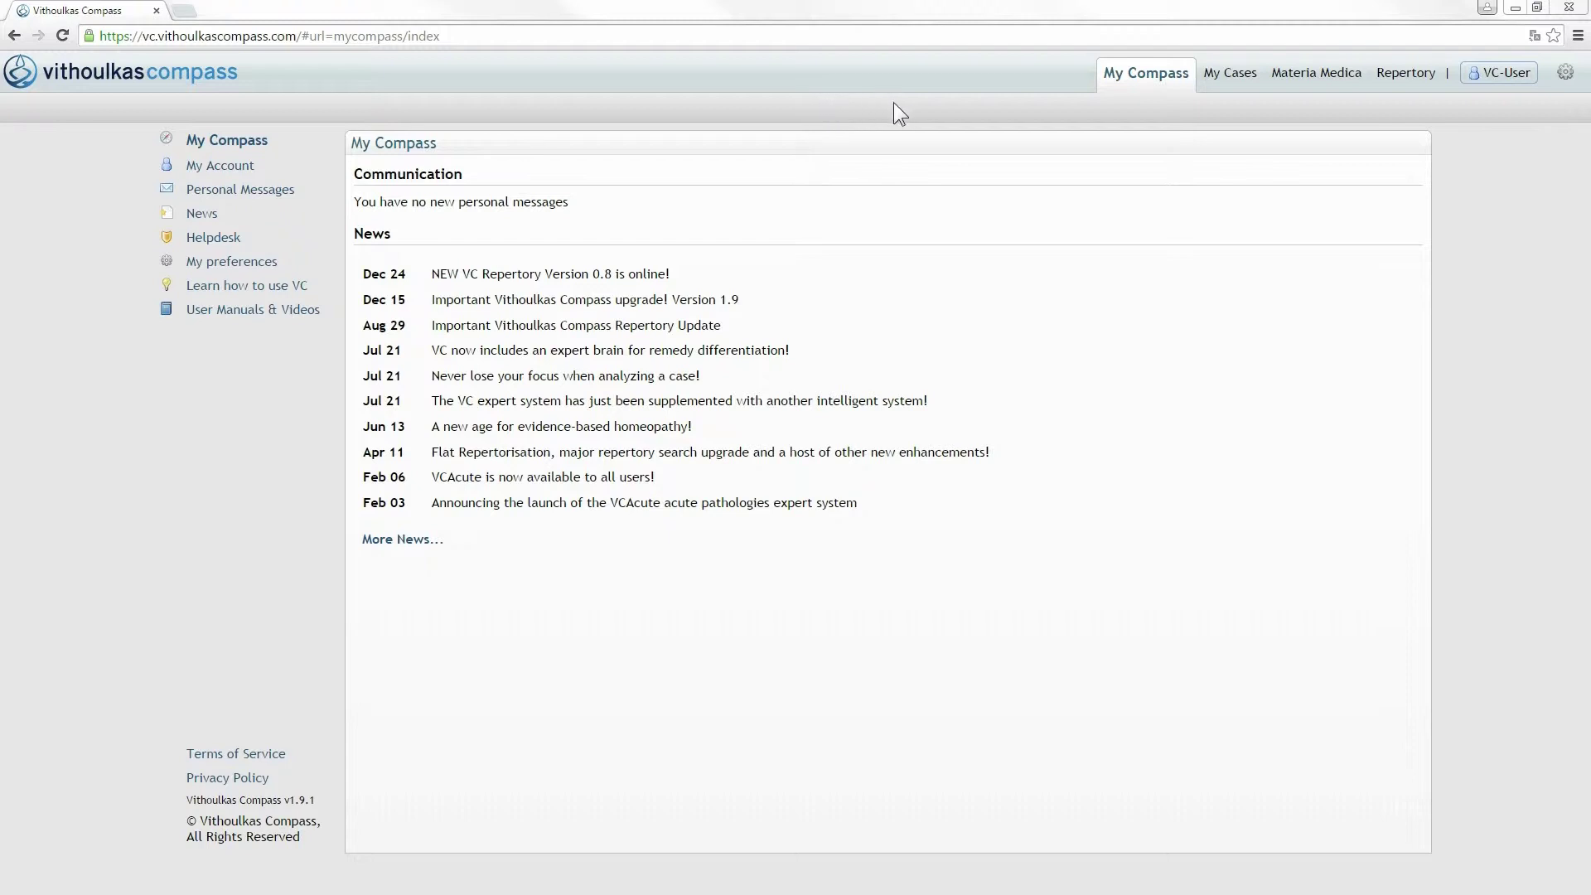
In the Repertory, expand VERTIGO to view its 288 remedies, then collapse it.
{"action": "left_click", "coordinate": [1406, 80]}
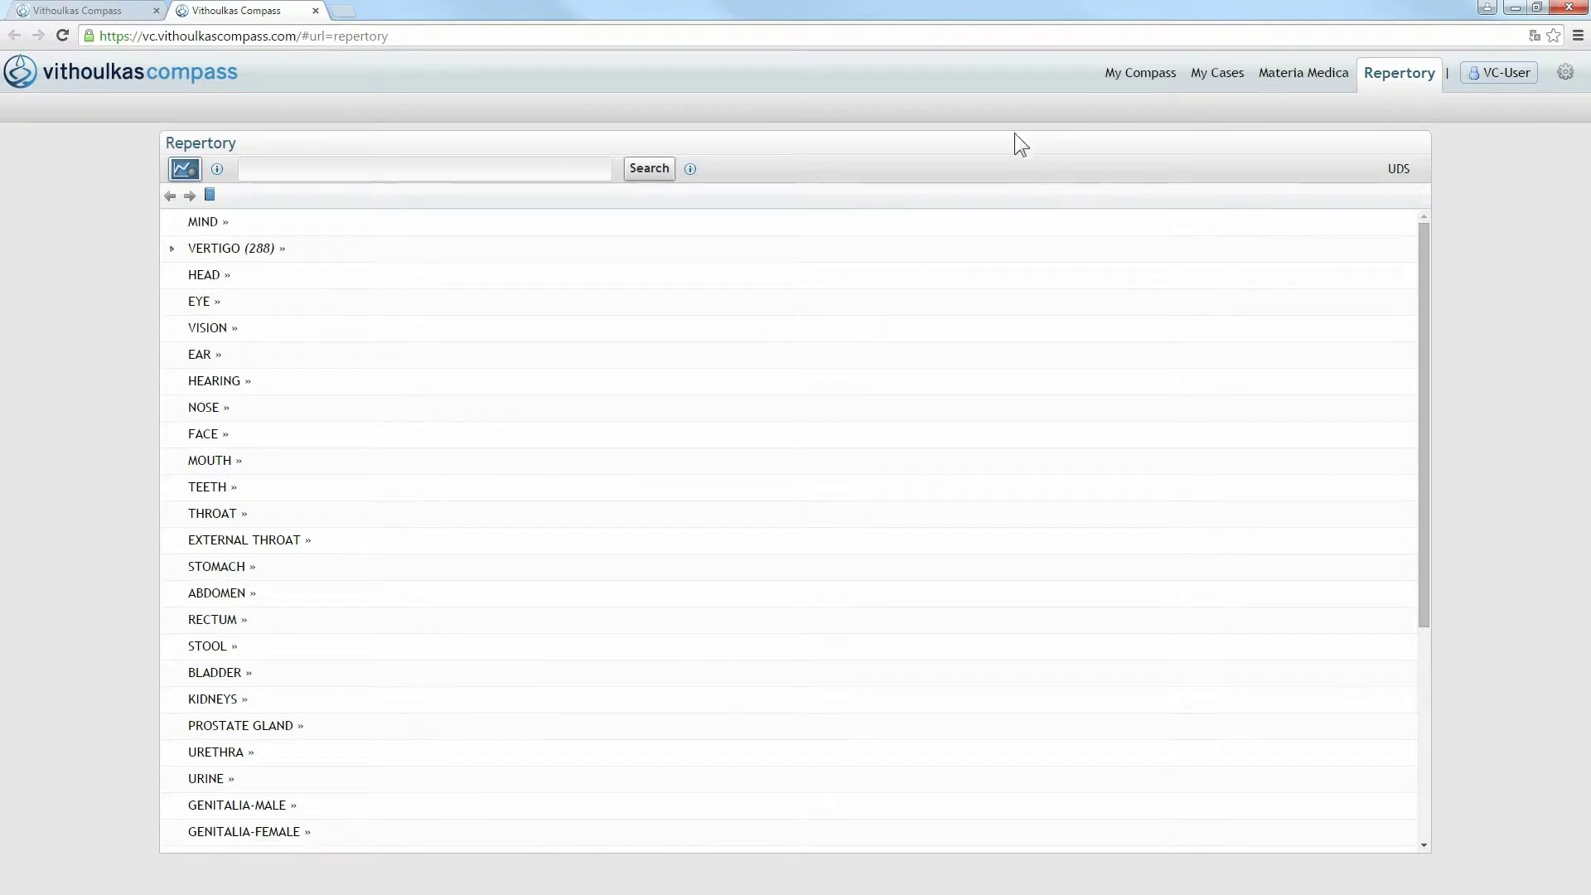
{"action": "mouse_move", "coordinate": [237, 247]}
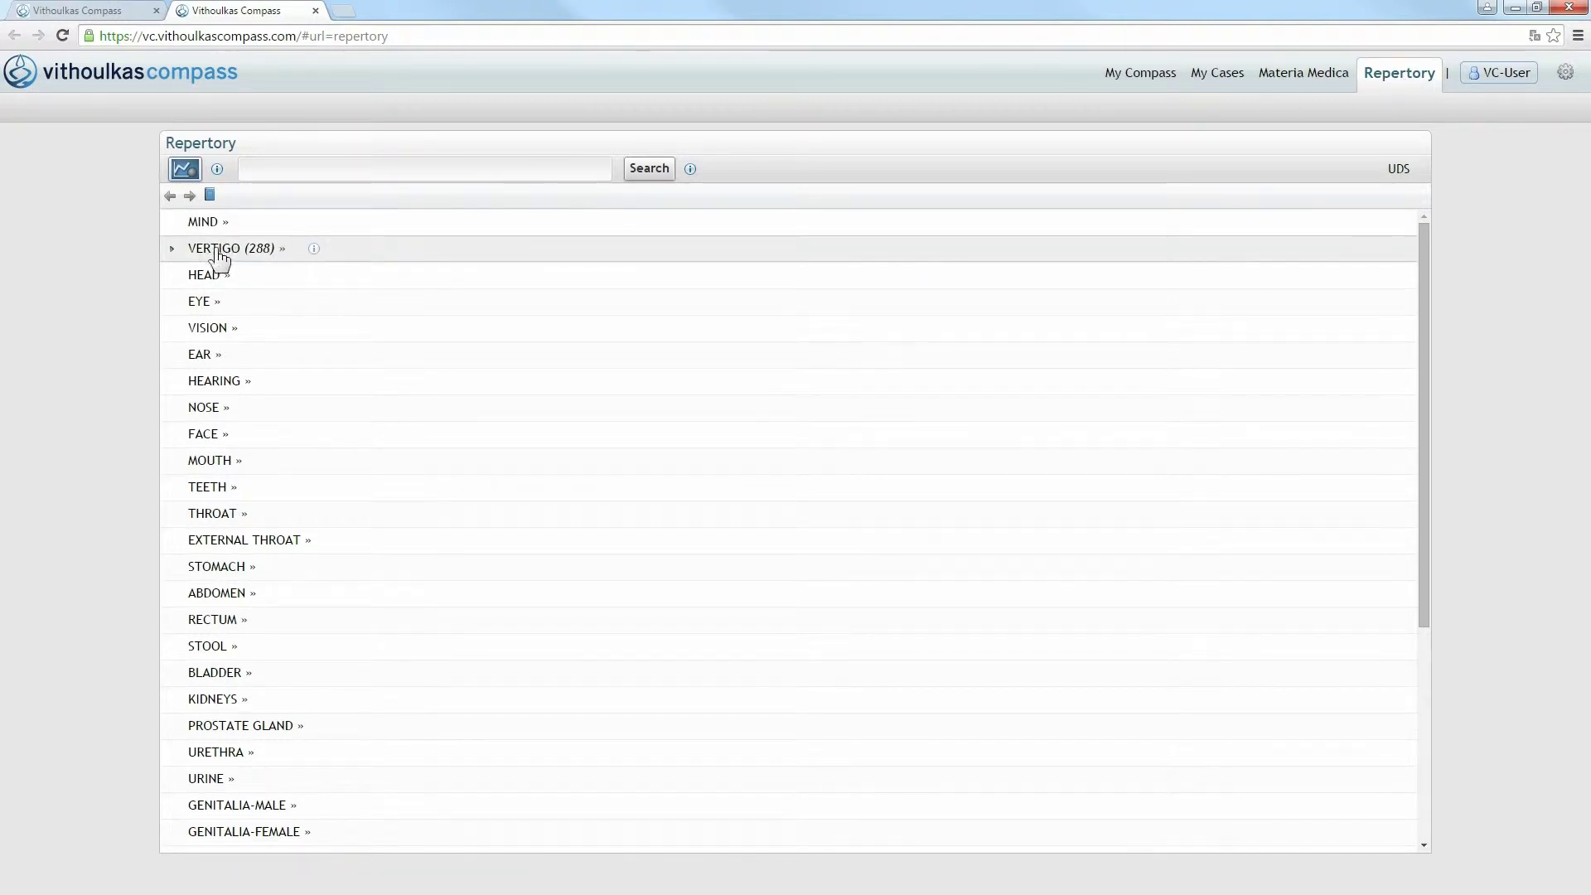
{"action": "left_click", "coordinate": [173, 261]}
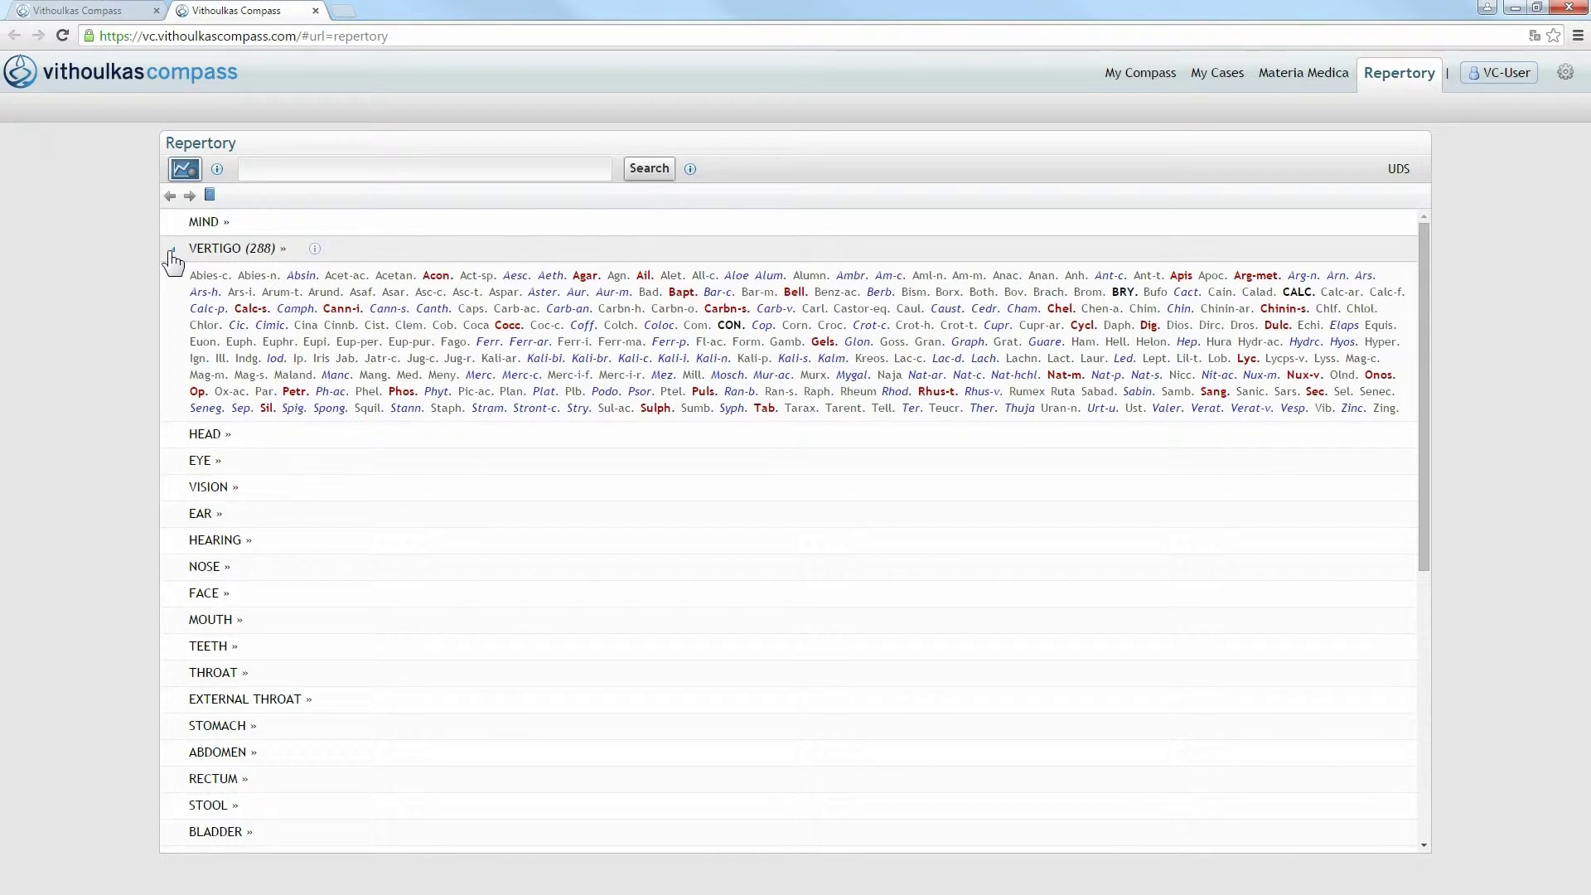
{"action": "left_click", "coordinate": [173, 256]}
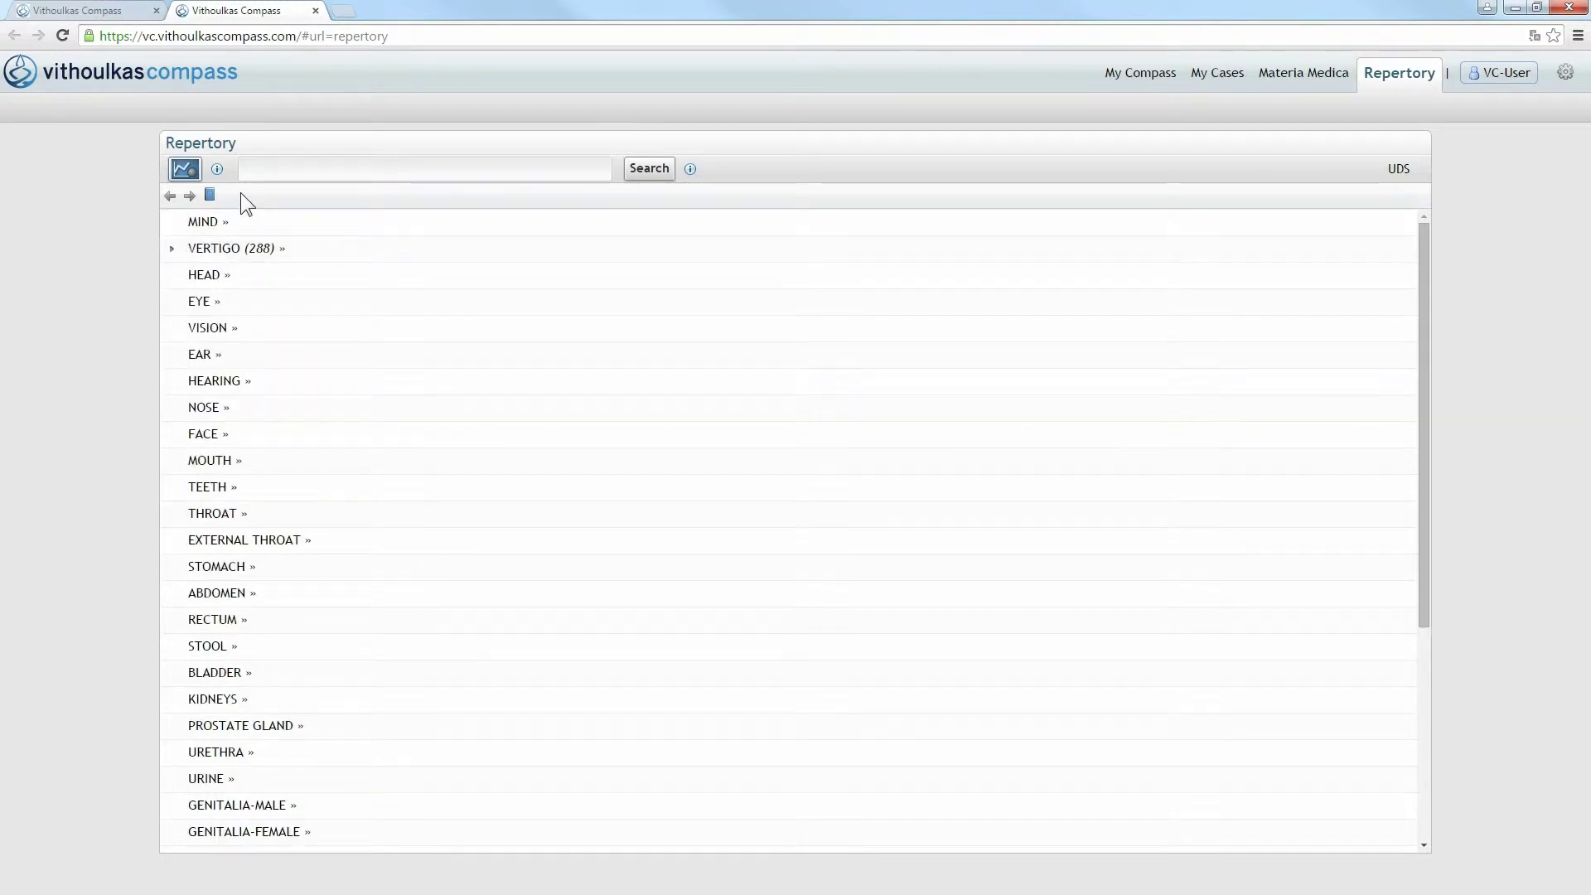
{"action": "left_click", "coordinate": [264, 172]}
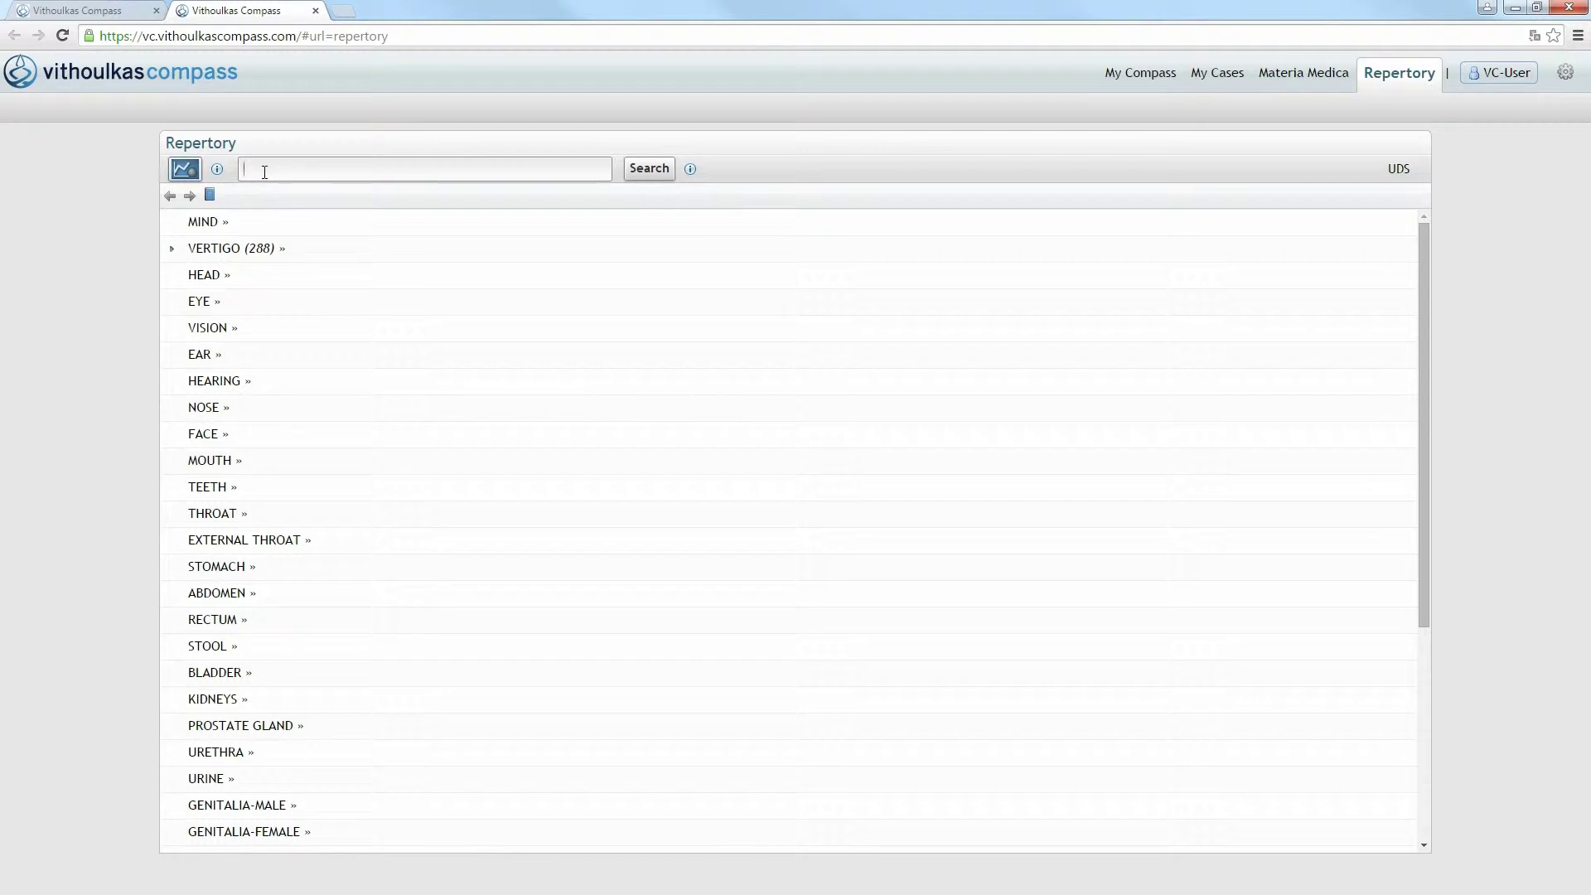
{"action": "type", "text": "desire"}
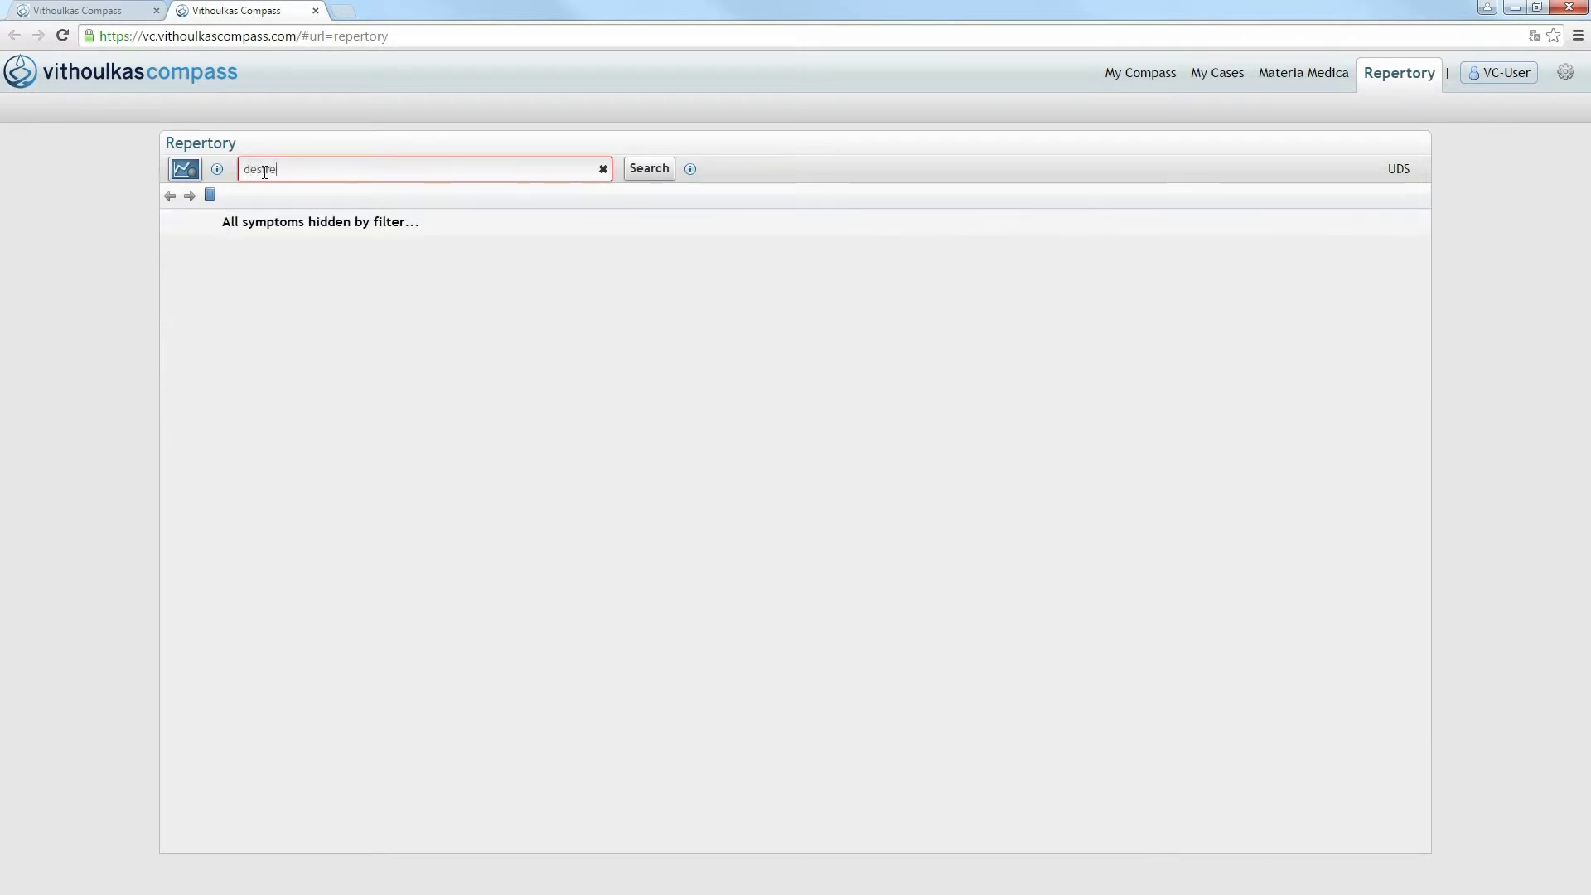
{"action": "type", "text": " sweets"}
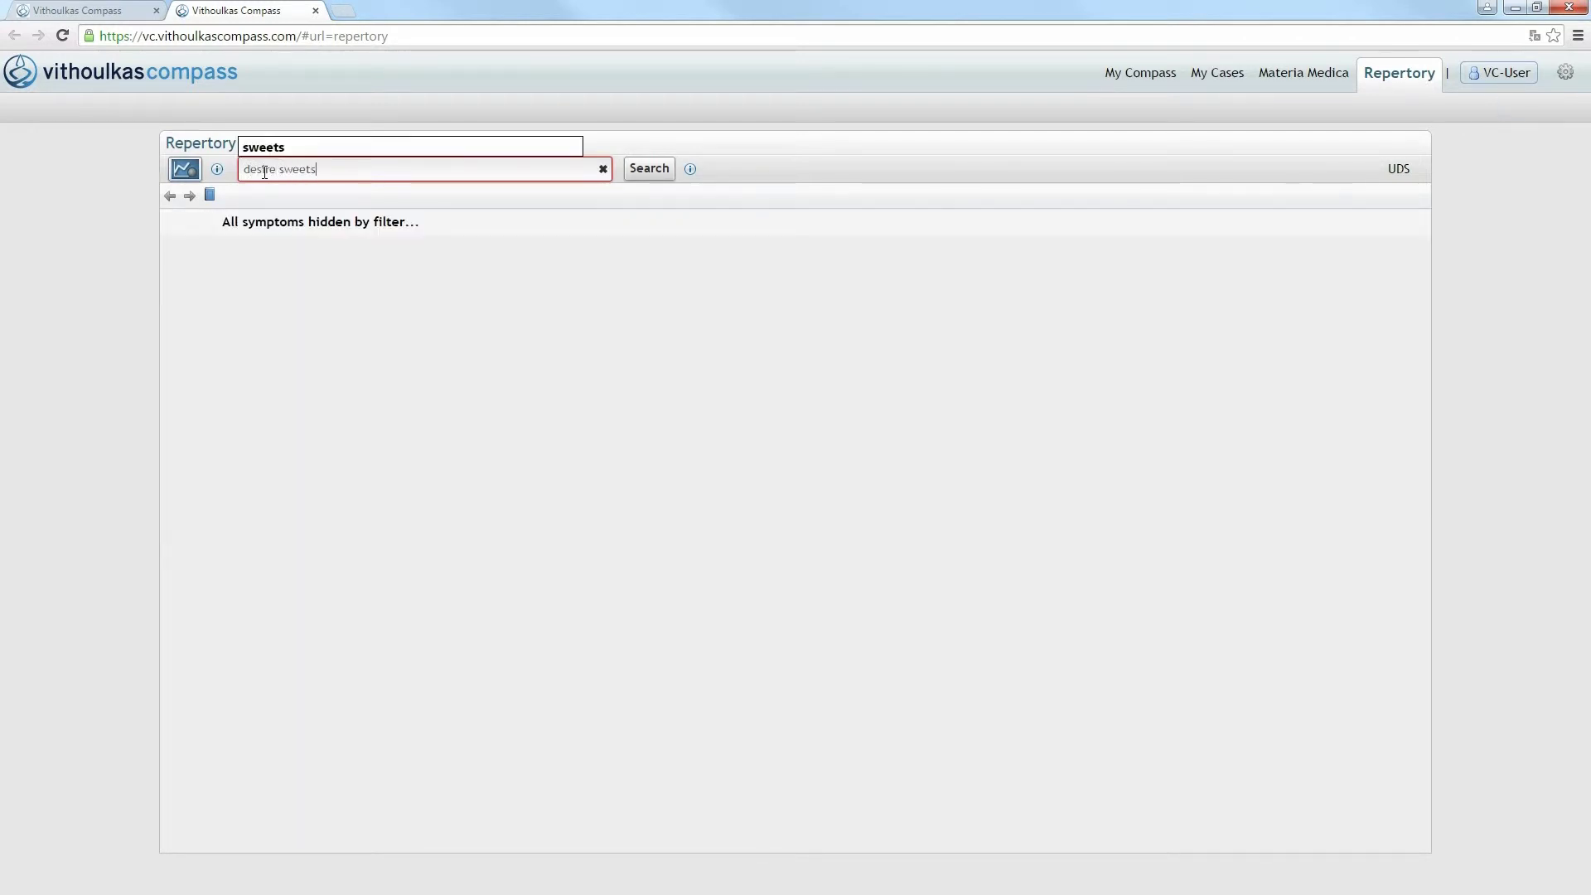
Search the repertory for 'desire sweets' to list rubrics like sweets-desire (67) and synonyms.
{"action": "left_click", "coordinate": [652, 179]}
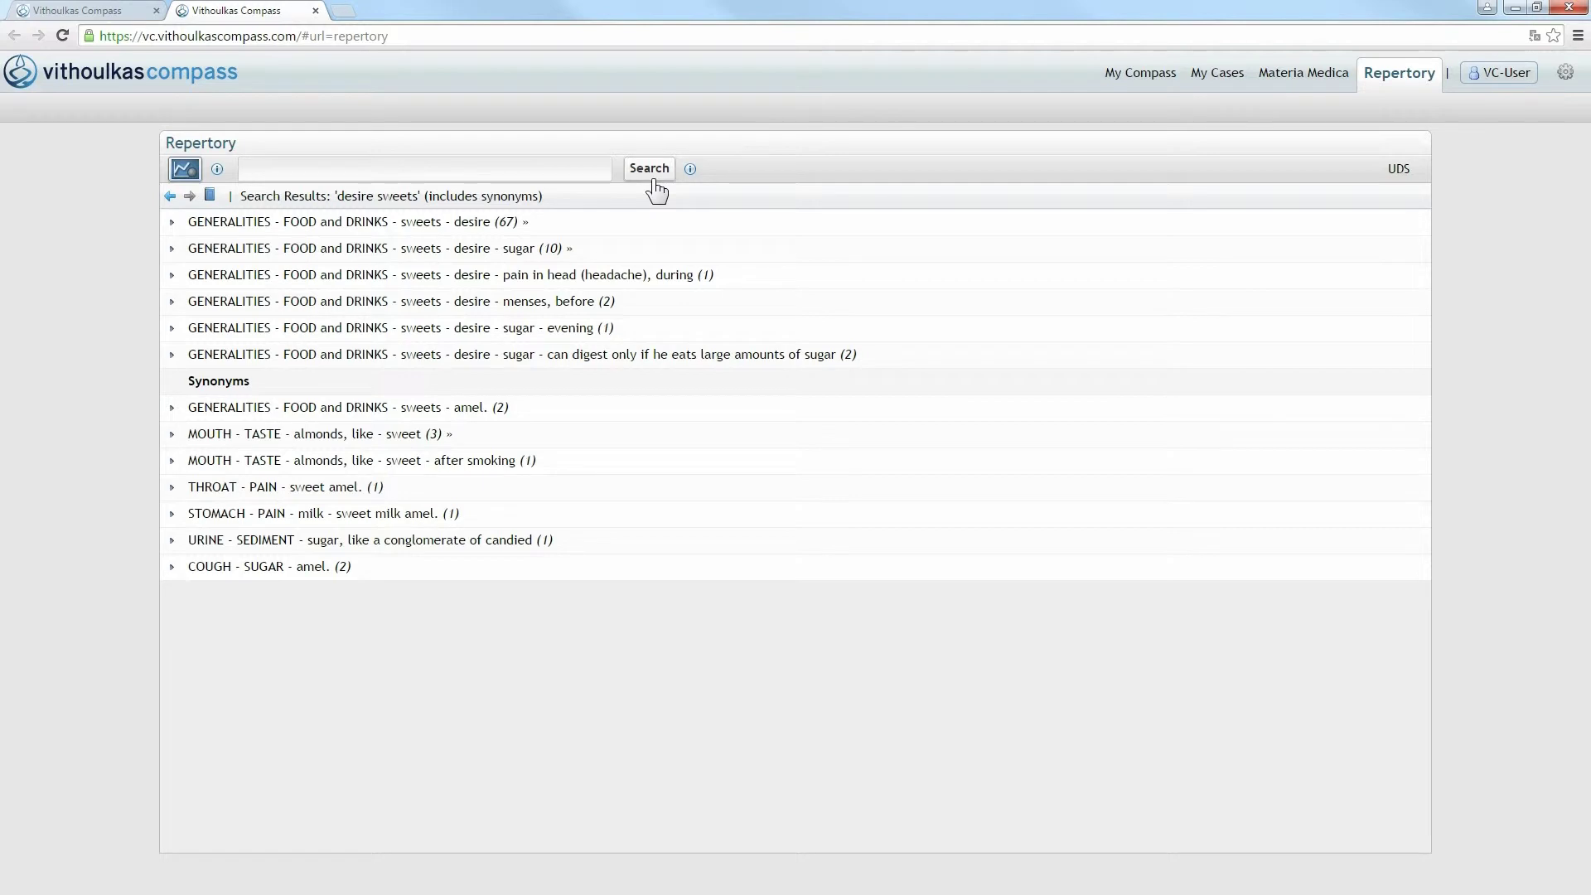
Show the Aconitum napellus Materia Medica entry with its mental, physical and modality notes.
{"action": "left_click", "coordinate": [1298, 78]}
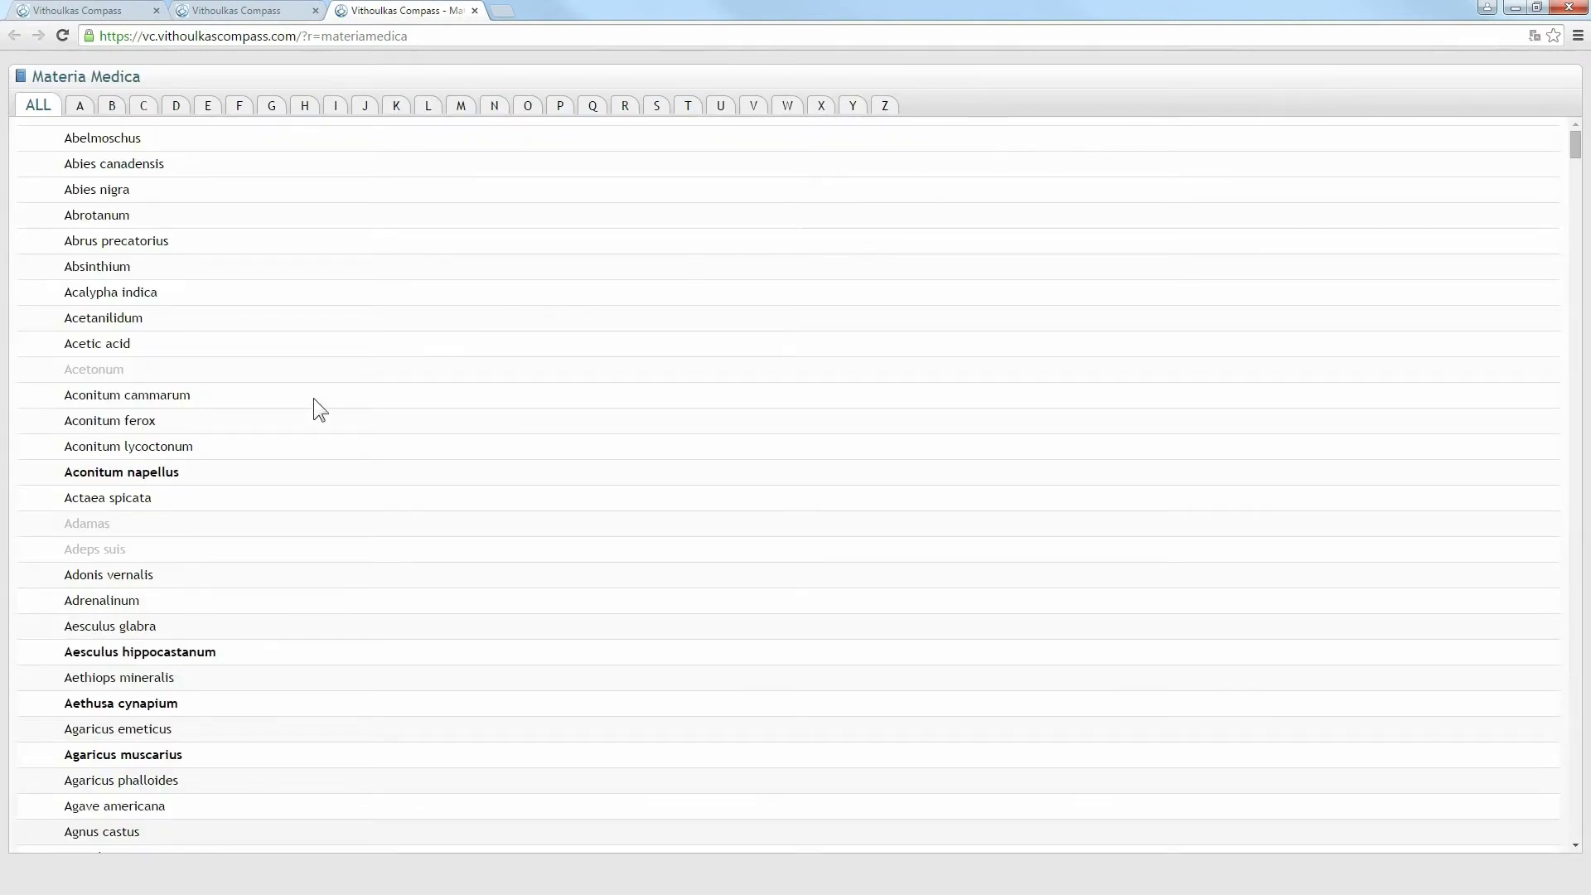
{"action": "left_click", "coordinate": [173, 473]}
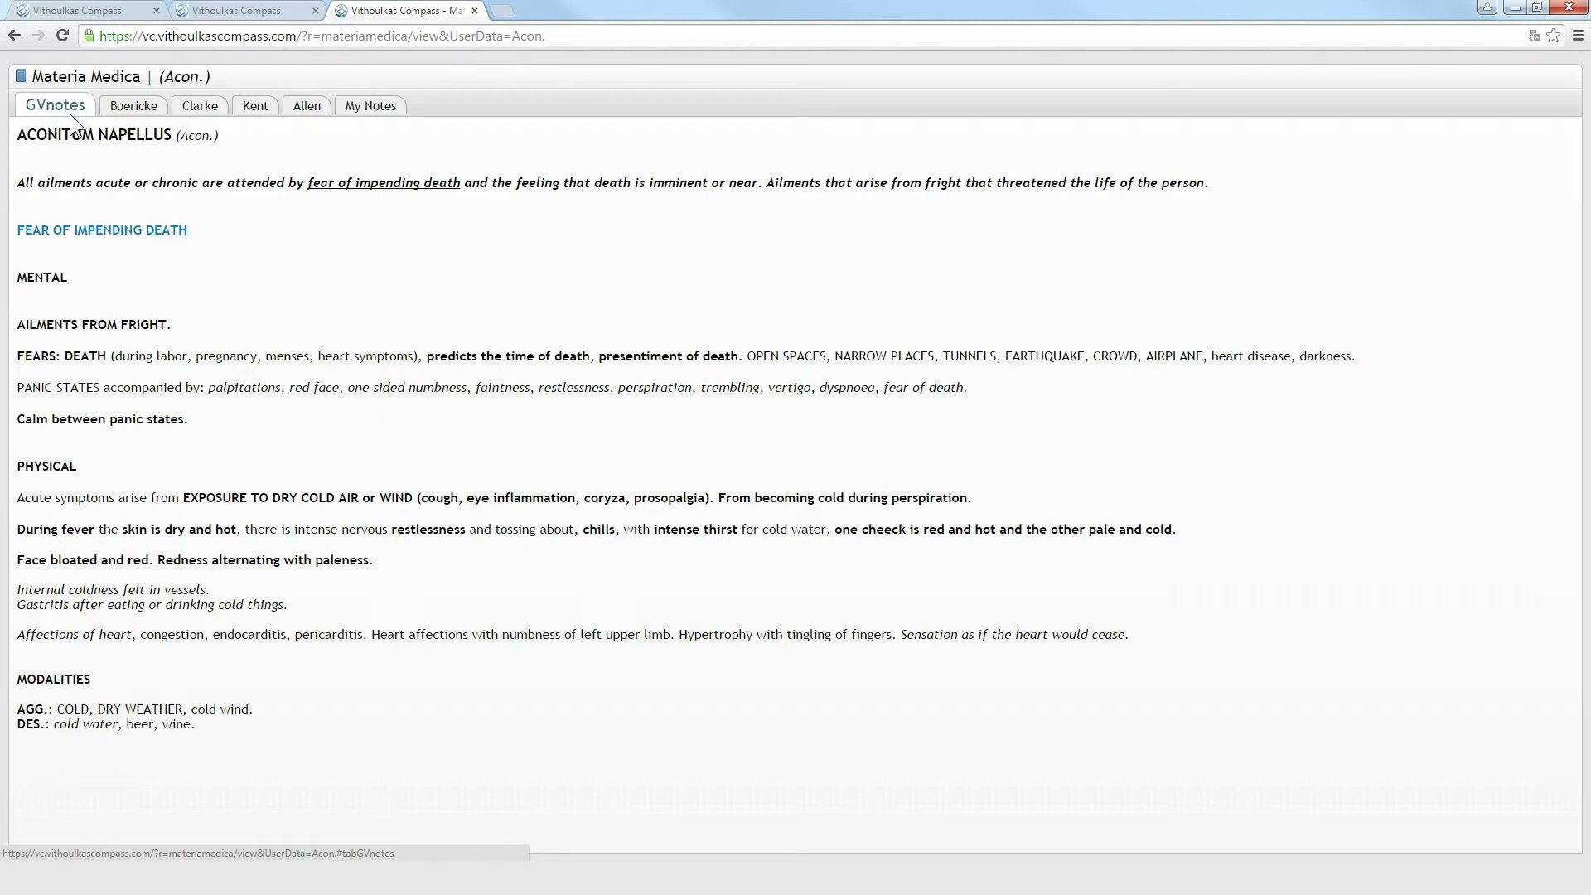
Read Aconitum's Boericke, Clarke, Kent and Allen texts, ending on its empty My Notes.
{"action": "left_click", "coordinate": [129, 111]}
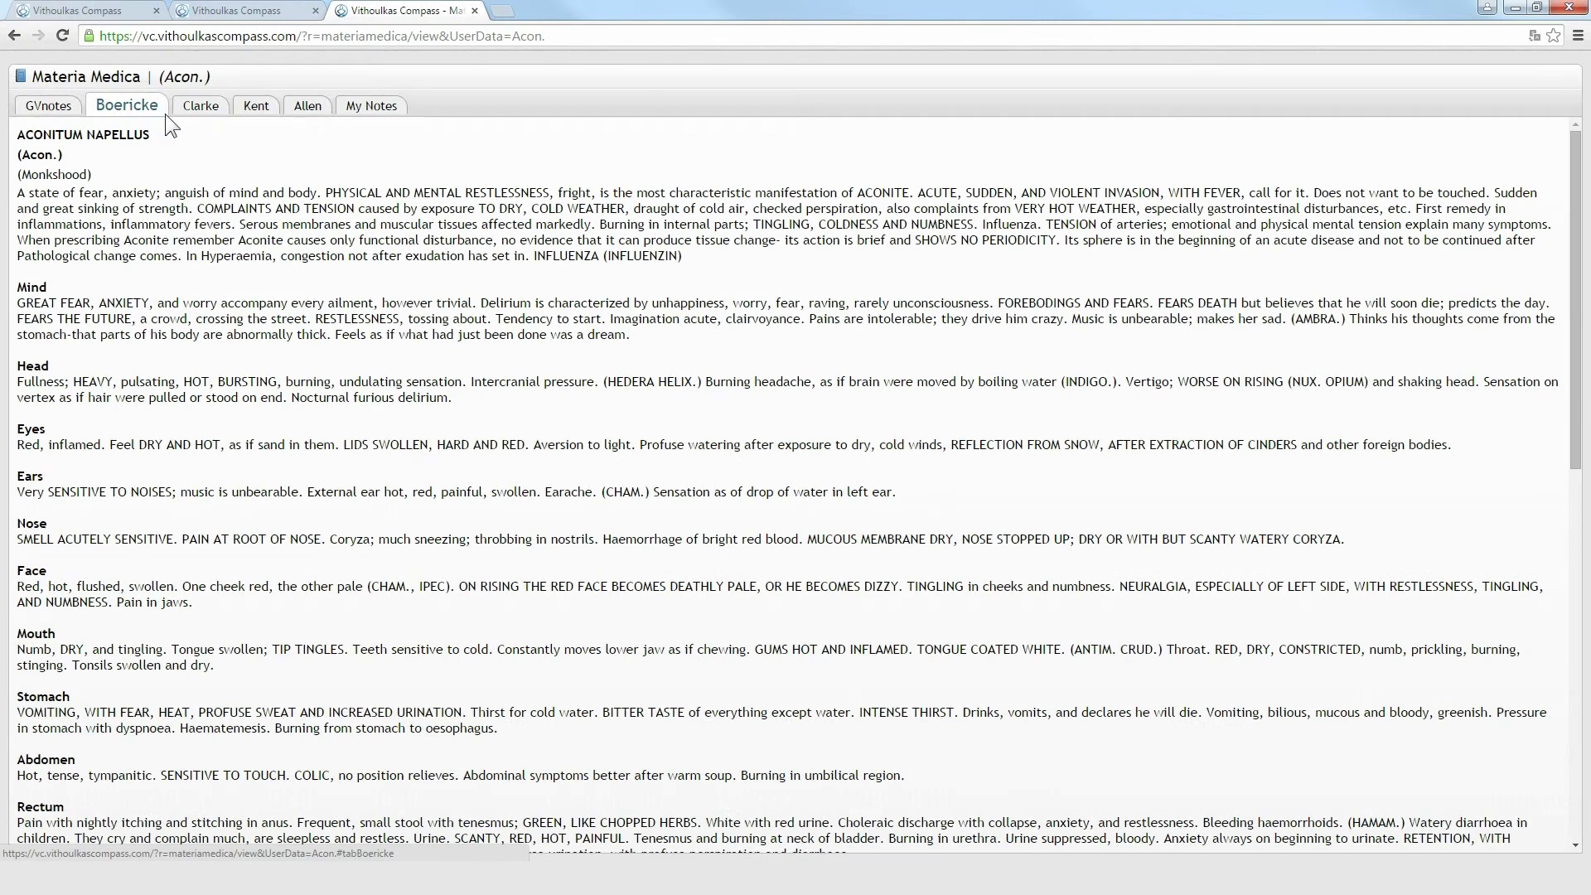
{"action": "left_click", "coordinate": [199, 111]}
{"action": "left_click", "coordinate": [253, 110]}
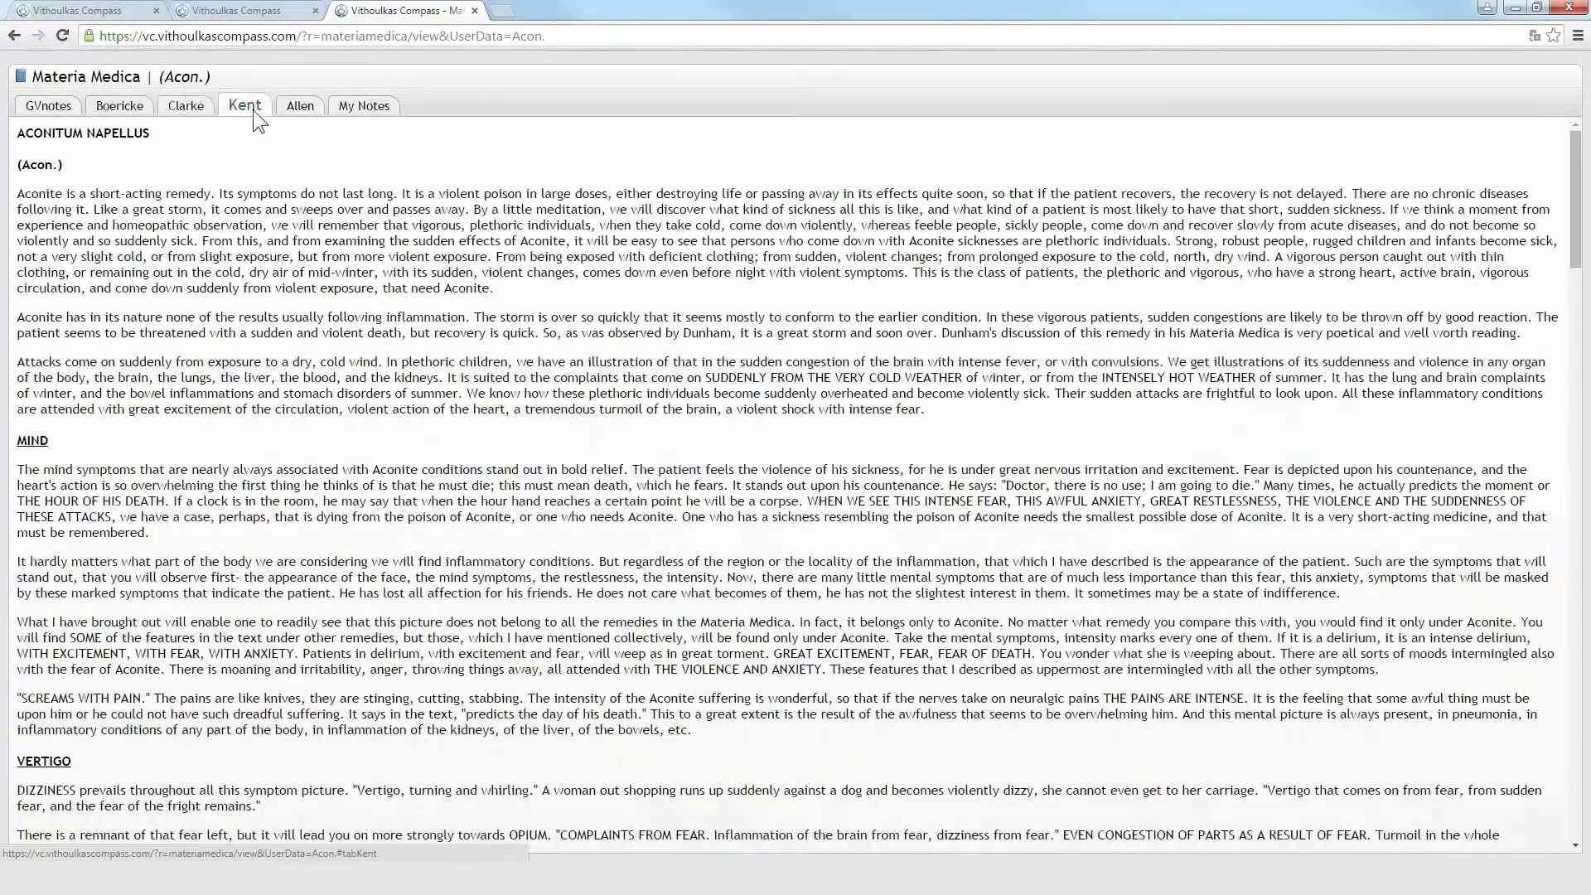
{"action": "left_click", "coordinate": [298, 109]}
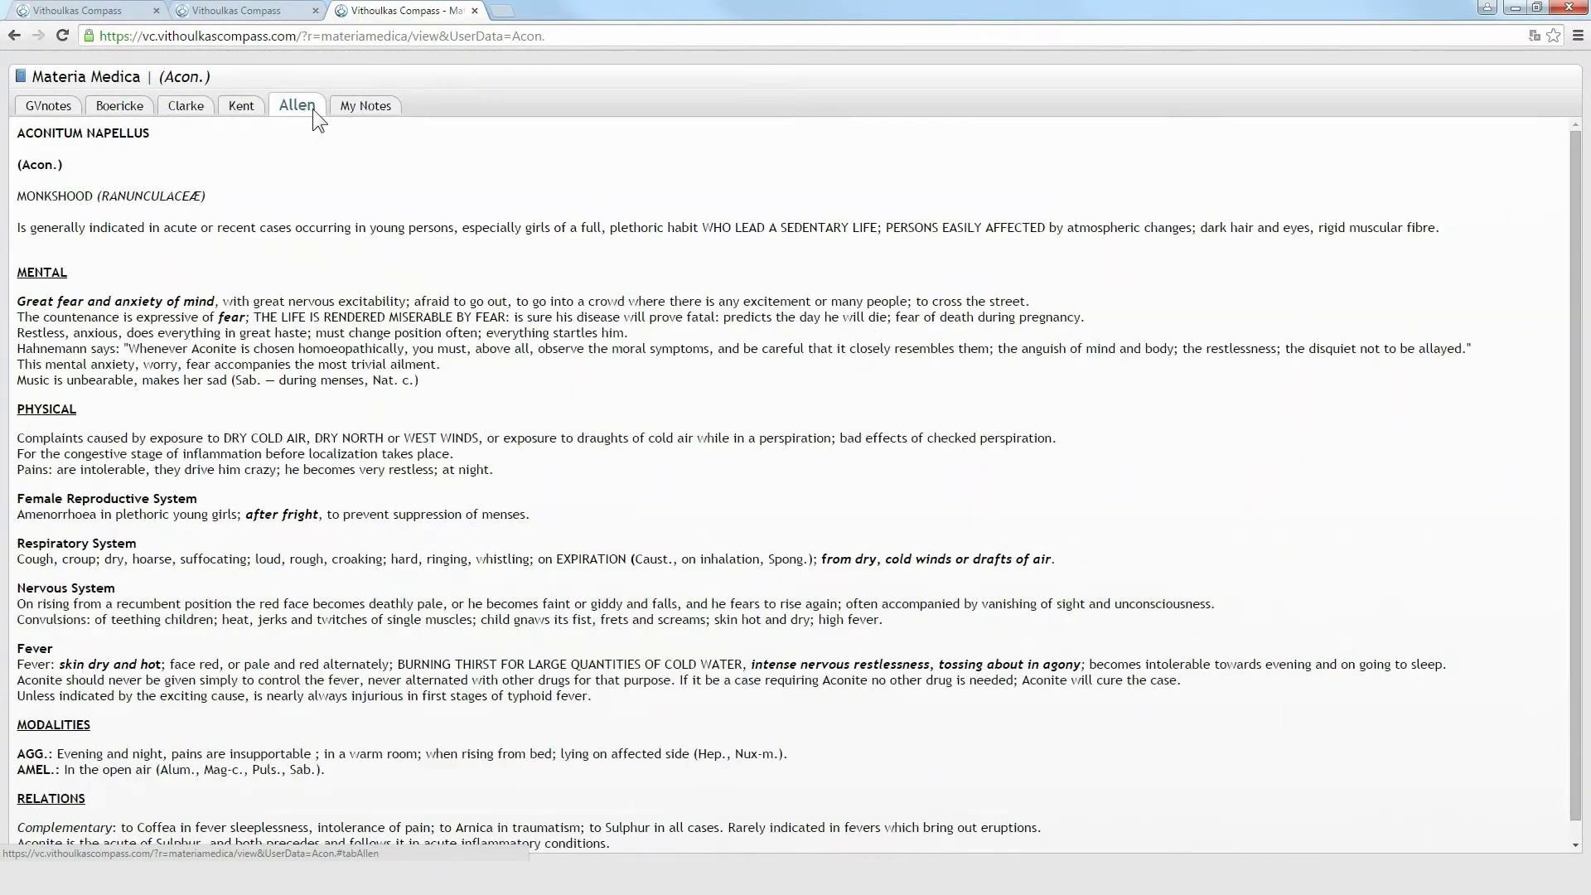
{"action": "left_click", "coordinate": [374, 121]}
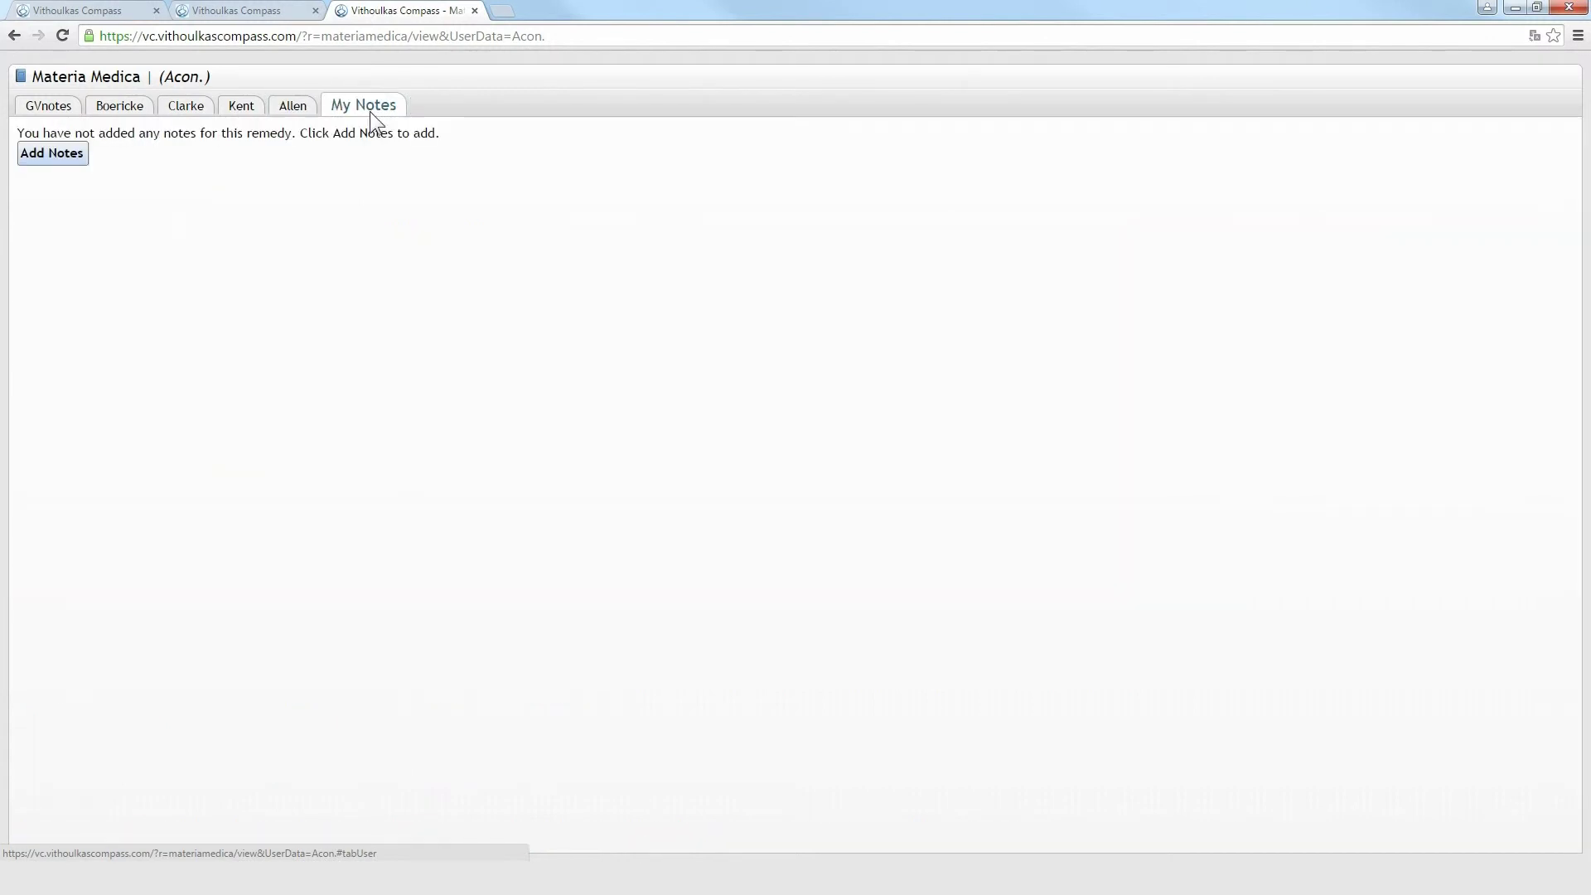
Write the note 'Demo' for Aconitum napellus and save it.
{"action": "left_click", "coordinate": [80, 158]}
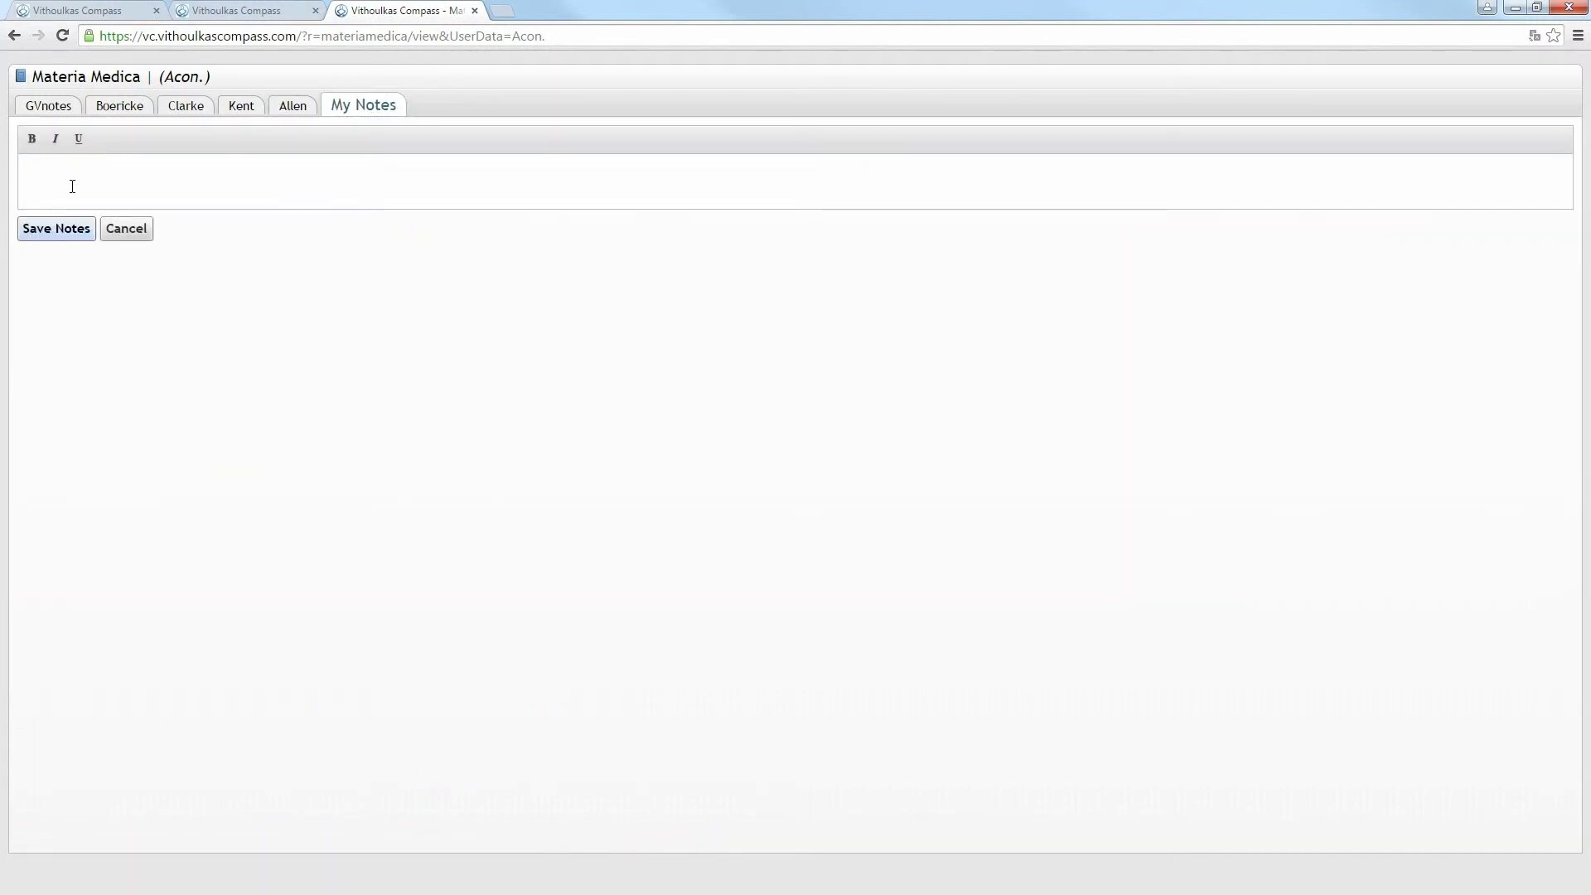
{"action": "type", "text": "De"}
{"action": "type", "text": "mo"}
{"action": "left_click", "coordinate": [72, 231]}
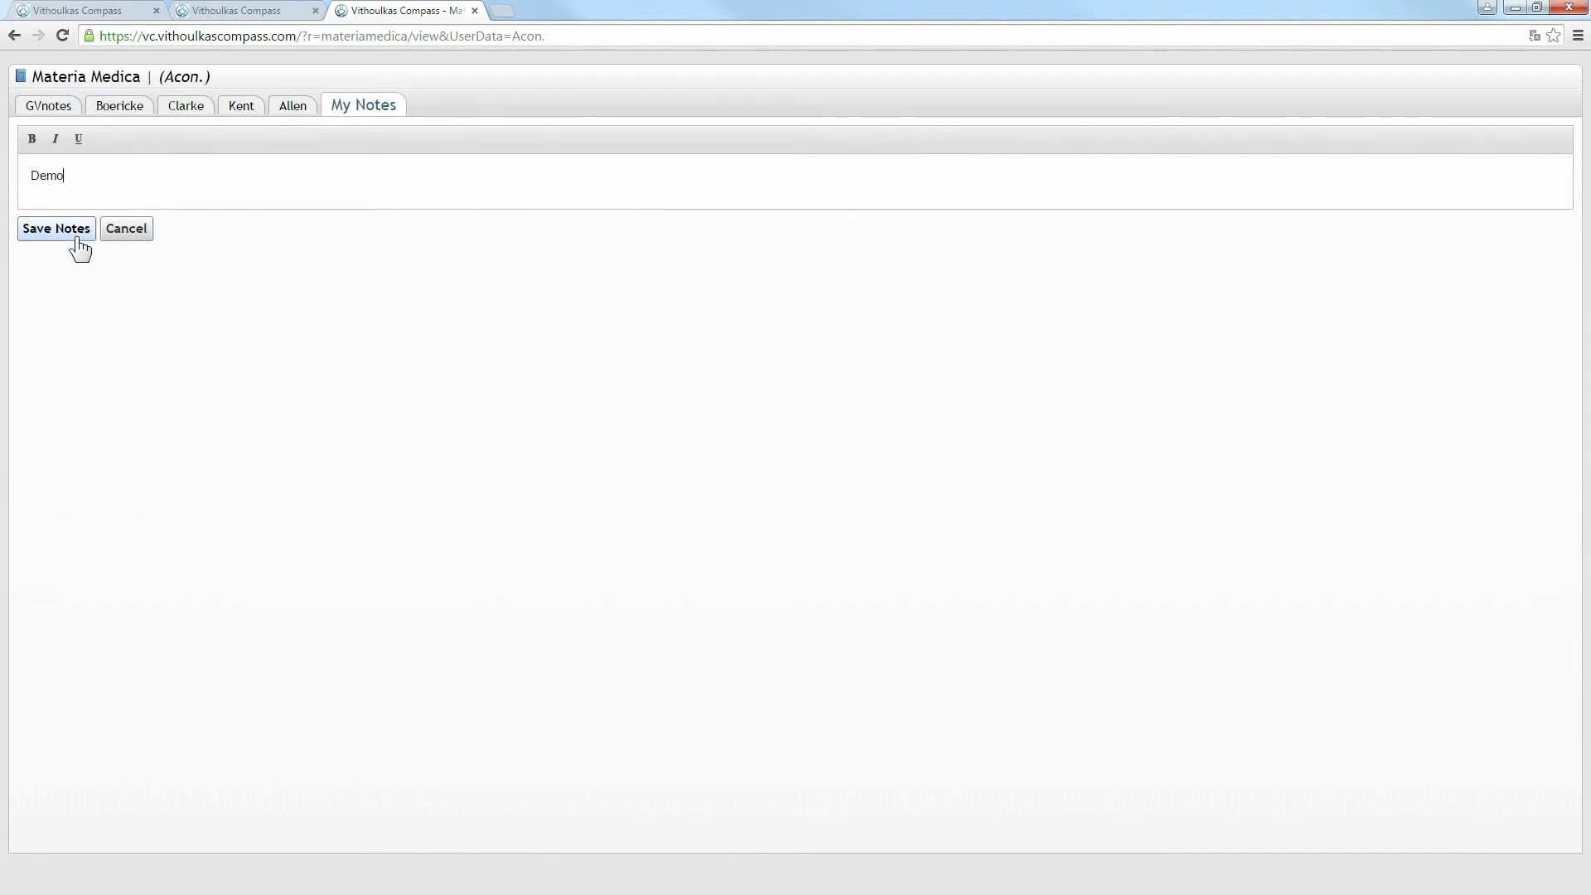